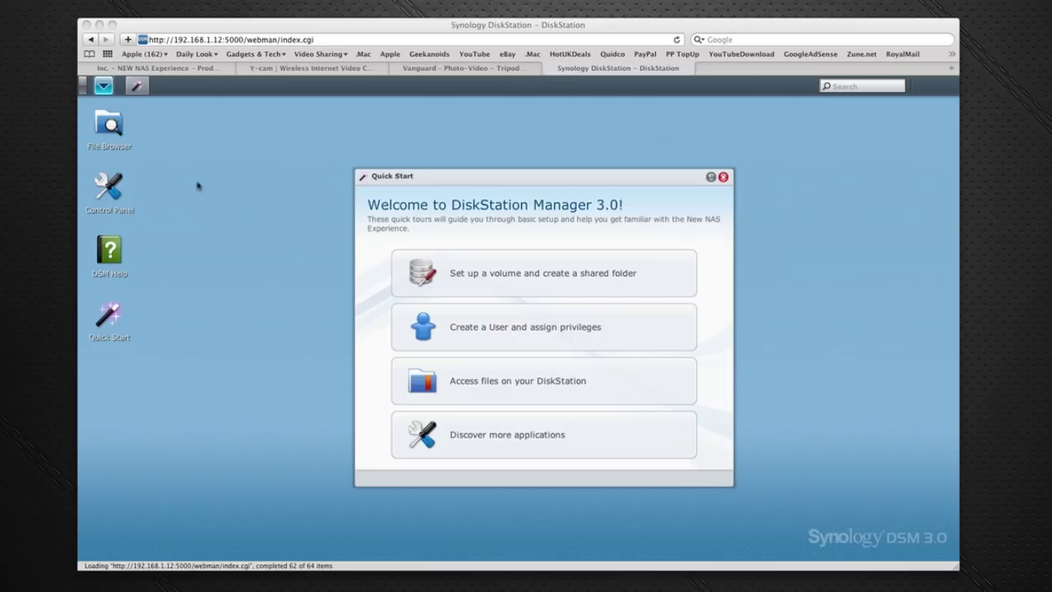
Open the Control Panel from the DiskStation main menu and move its window to the right.
{"action": "left_click", "coordinate": [103, 86]}
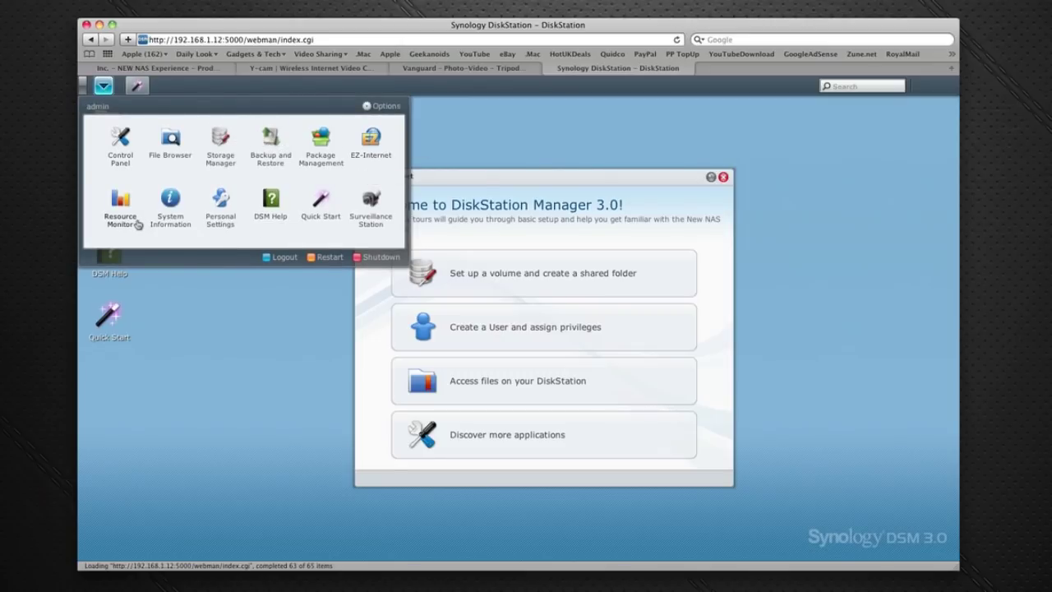
{"action": "left_click", "coordinate": [117, 140]}
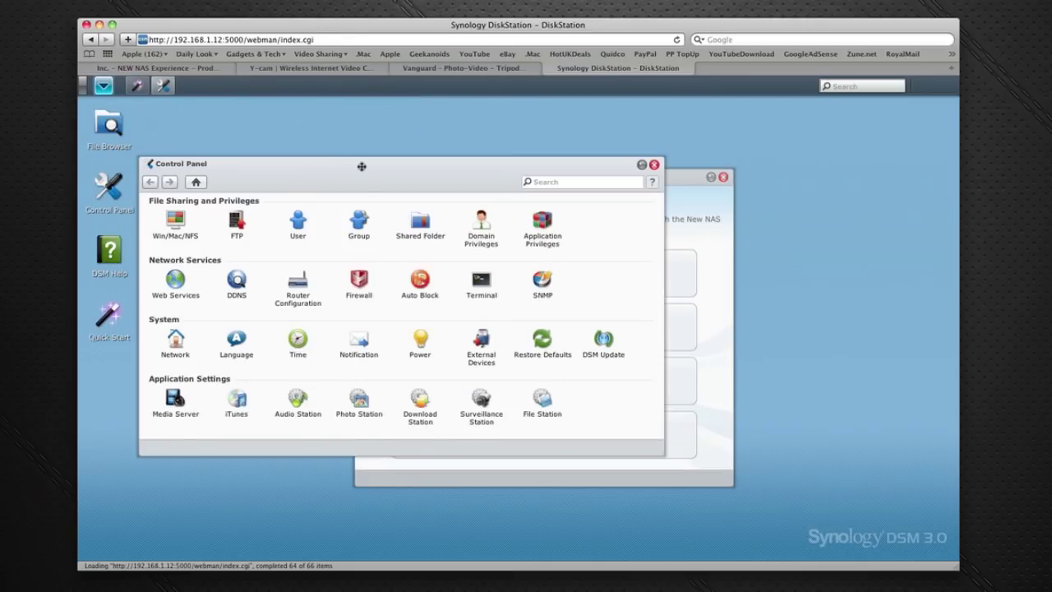
{"action": "left_click_drag", "start_coordinate": [362, 166], "coordinate": [480, 170]}
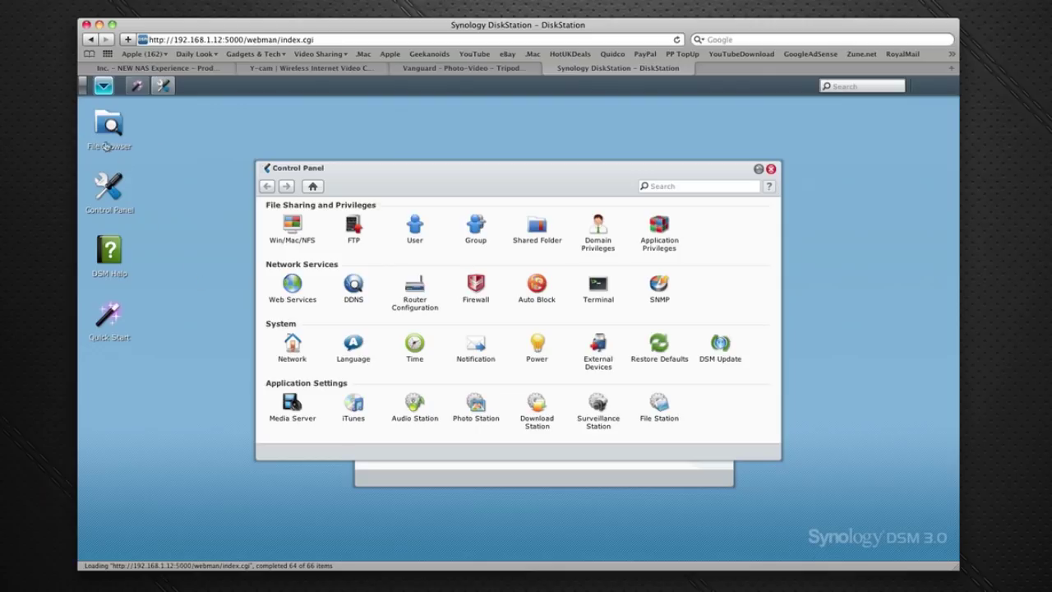
Launch Surveillance Station and view the Y-Cam at 192.168.1.18 in the camera list.
{"action": "left_click", "coordinate": [103, 86]}
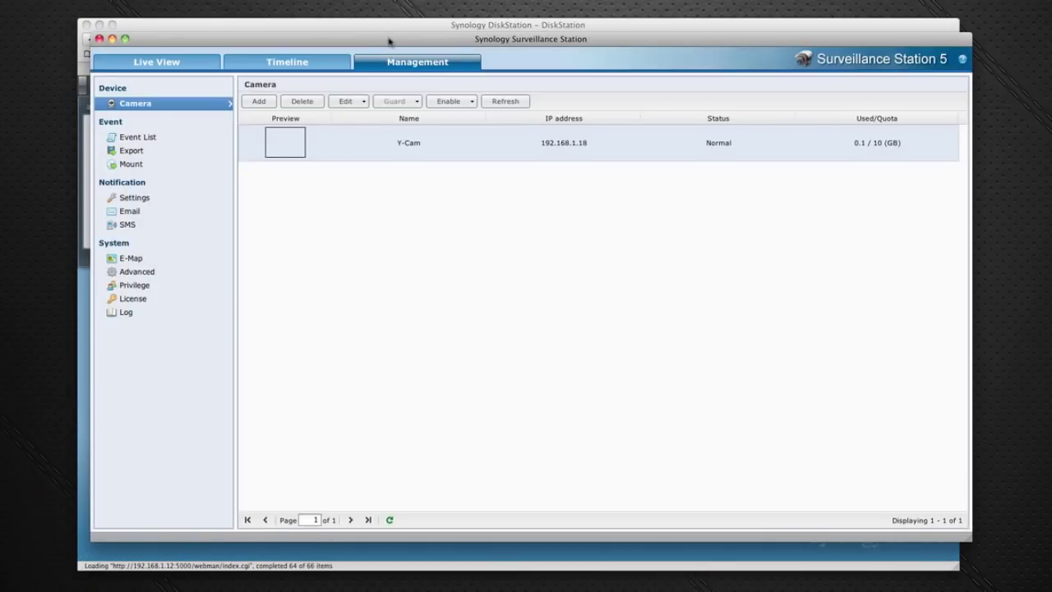
{"action": "left_click_drag", "start_coordinate": [390, 40], "coordinate": [380, 41]}
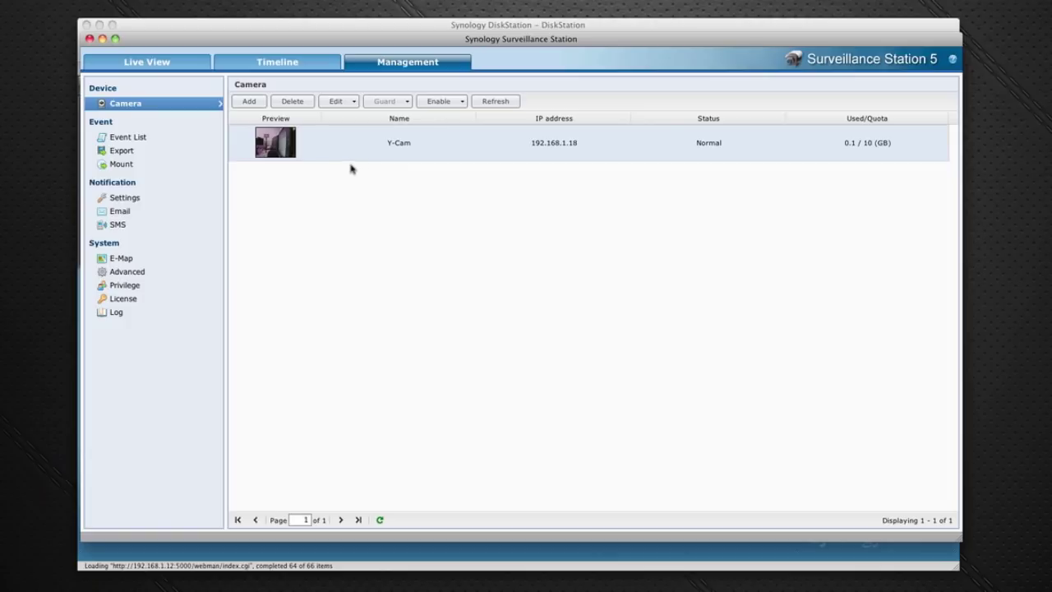
{"action": "mouse_move", "coordinate": [294, 151]}
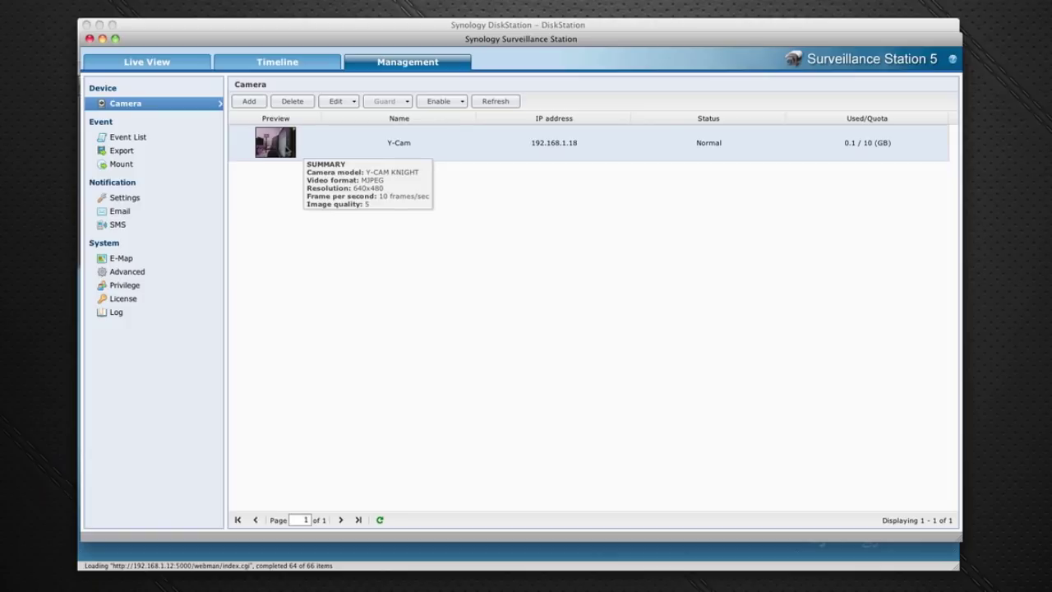
Open the Y-Cam's settings, keep MJPEG as video format, and test for a live snapshot.
{"action": "double_click", "coordinate": [294, 151]}
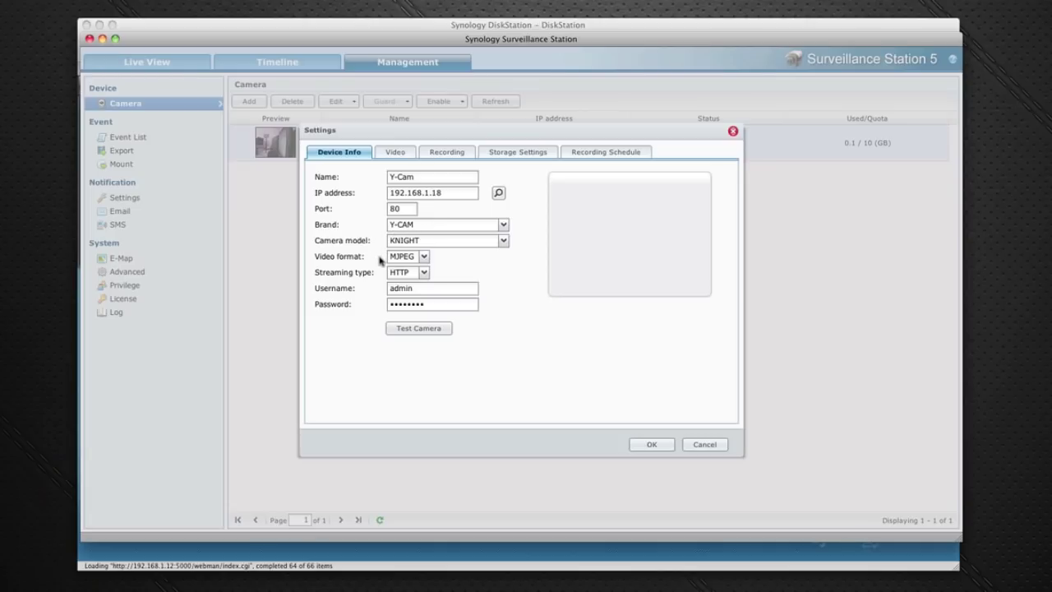
{"action": "left_click", "coordinate": [423, 258]}
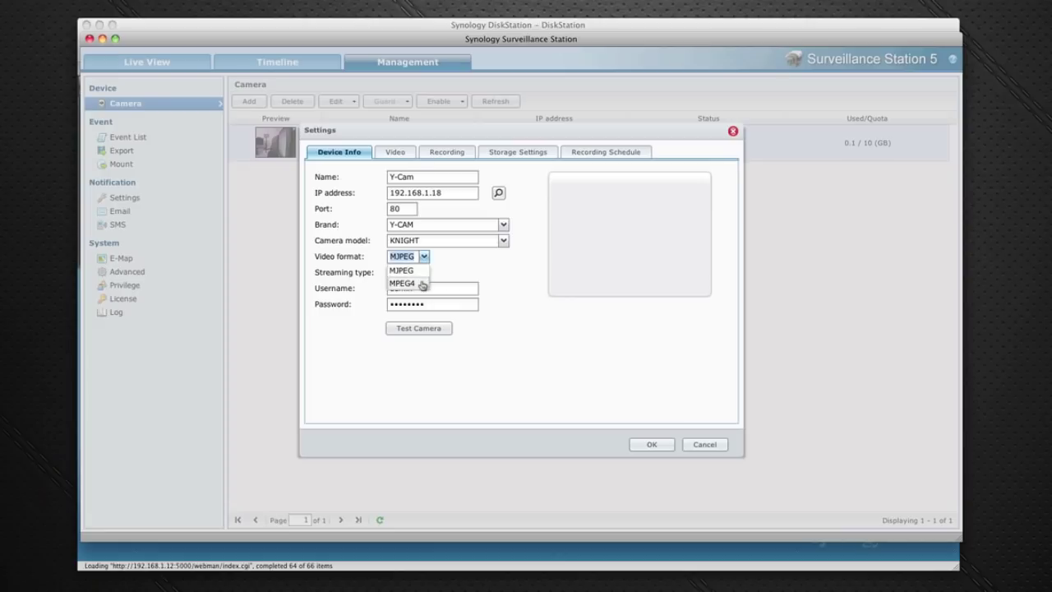
{"action": "left_click", "coordinate": [465, 261]}
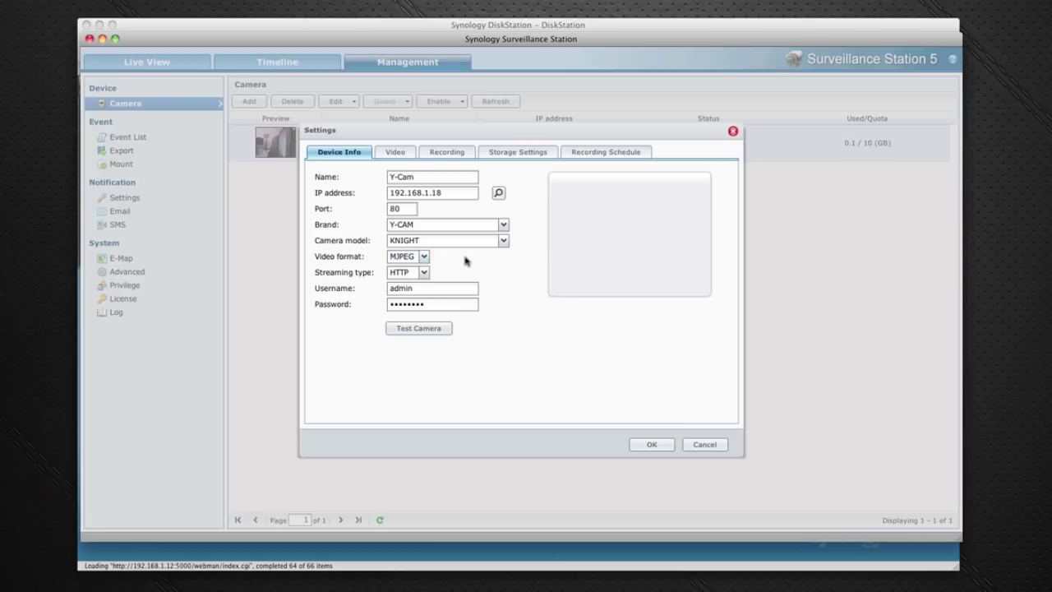
{"action": "left_click", "coordinate": [422, 331]}
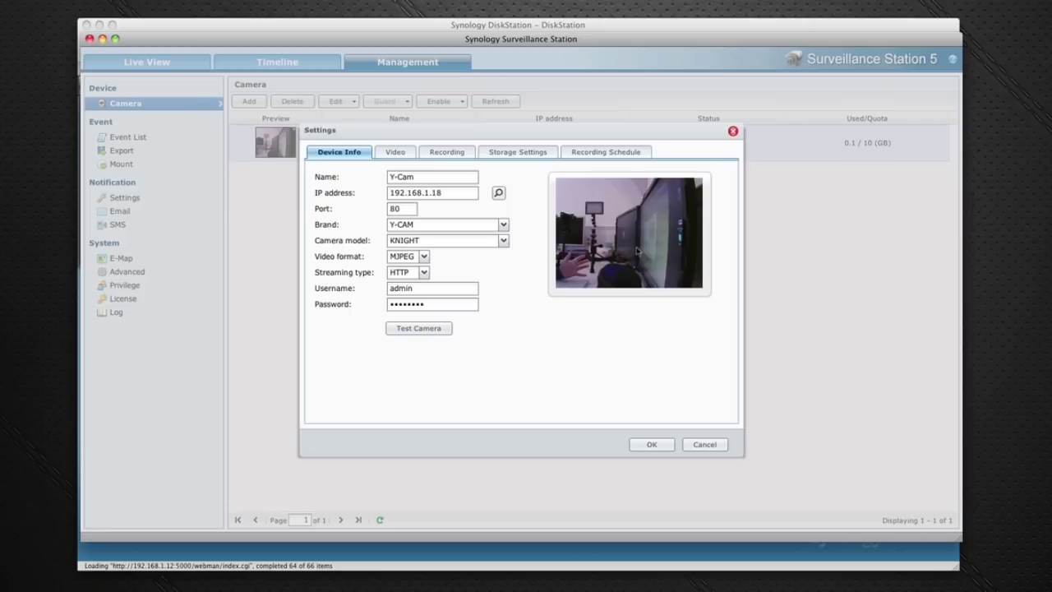
On the Video tab, keep recording quality 5 (Highest), 640x480 resolution and 10 fps.
{"action": "left_click", "coordinate": [392, 153]}
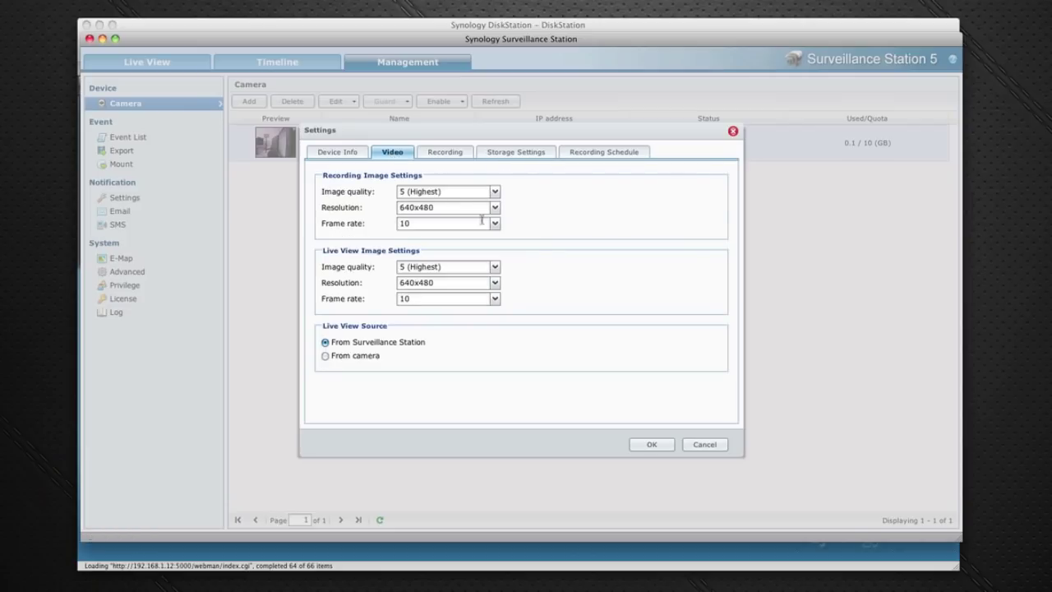
{"action": "left_click", "coordinate": [495, 194]}
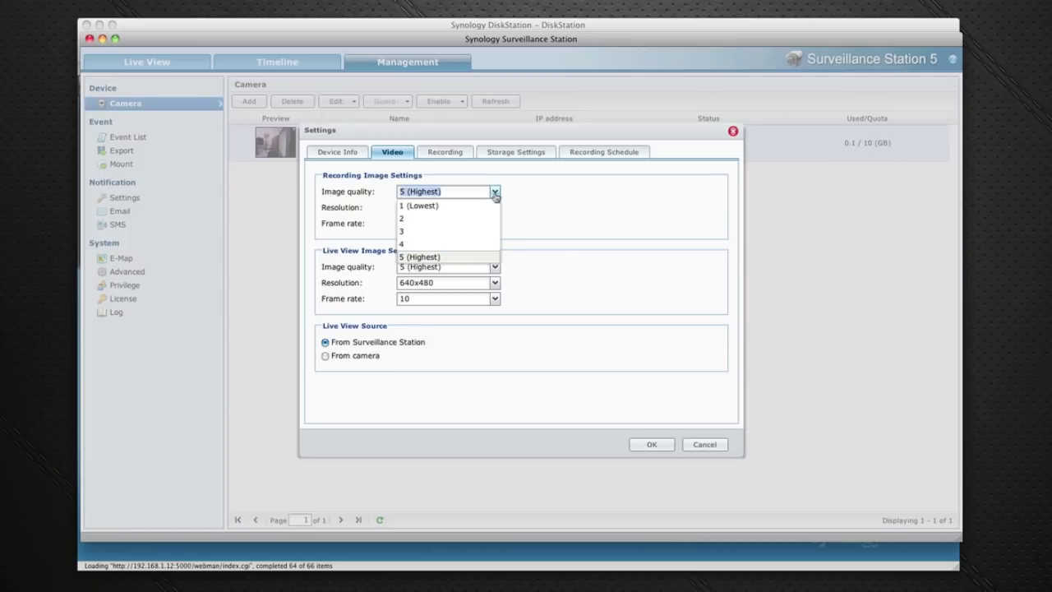
{"action": "left_click", "coordinate": [542, 194]}
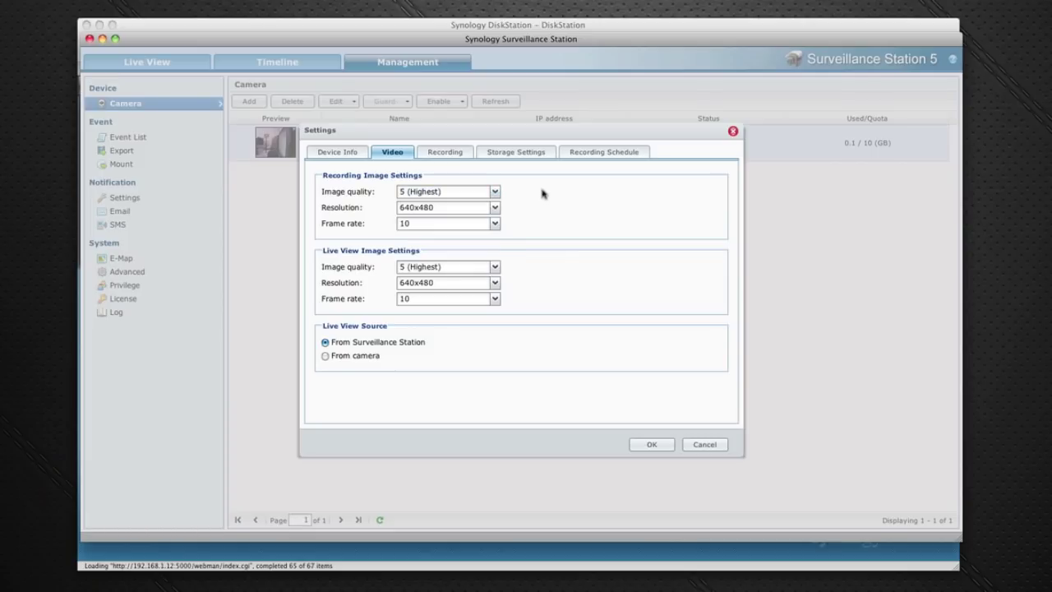
{"action": "left_click", "coordinate": [495, 208]}
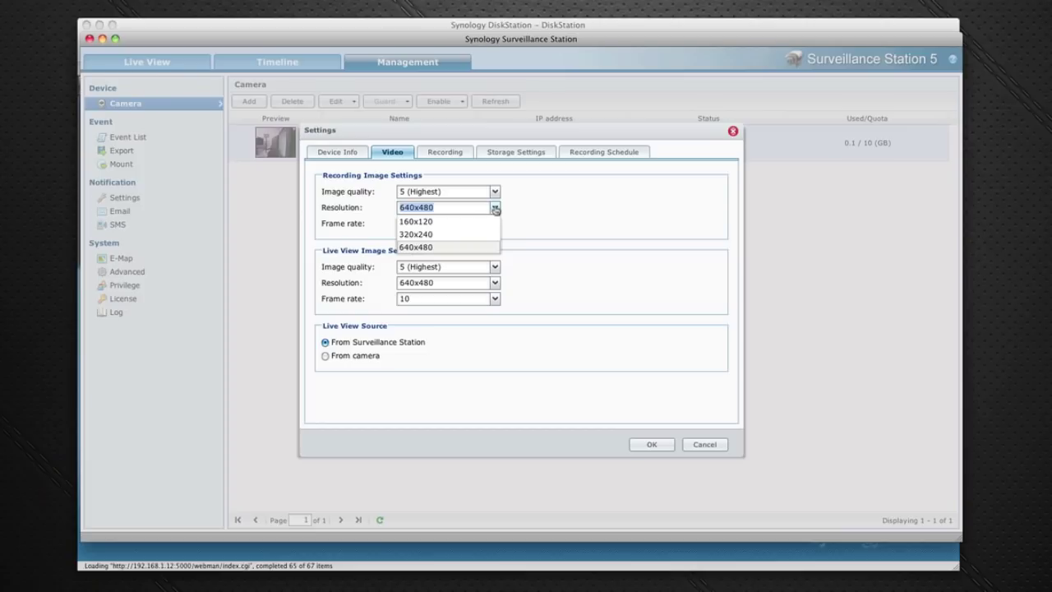
{"action": "left_click", "coordinate": [543, 207]}
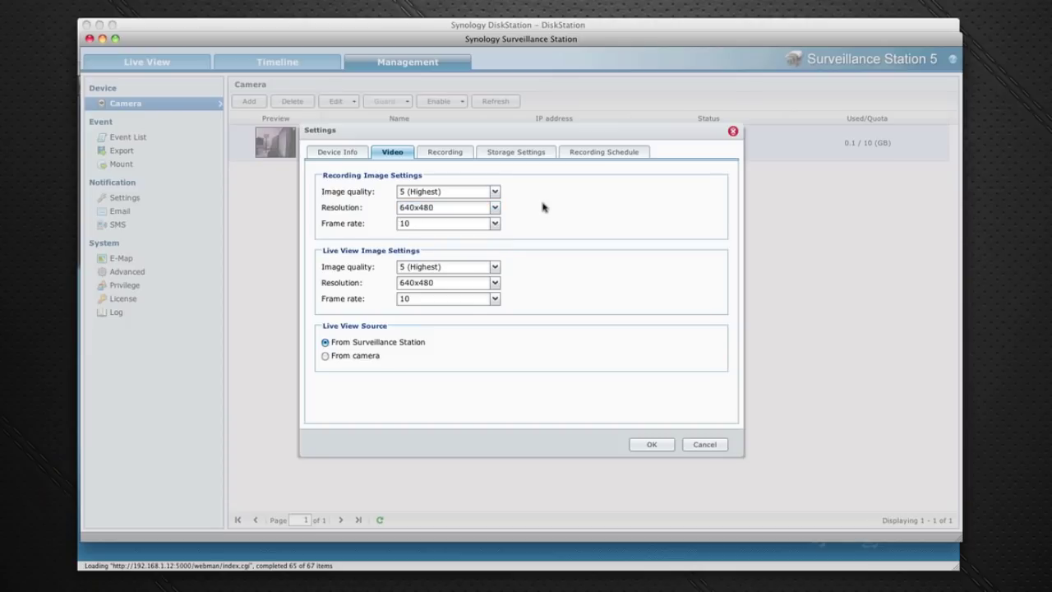
{"action": "left_click", "coordinate": [495, 223]}
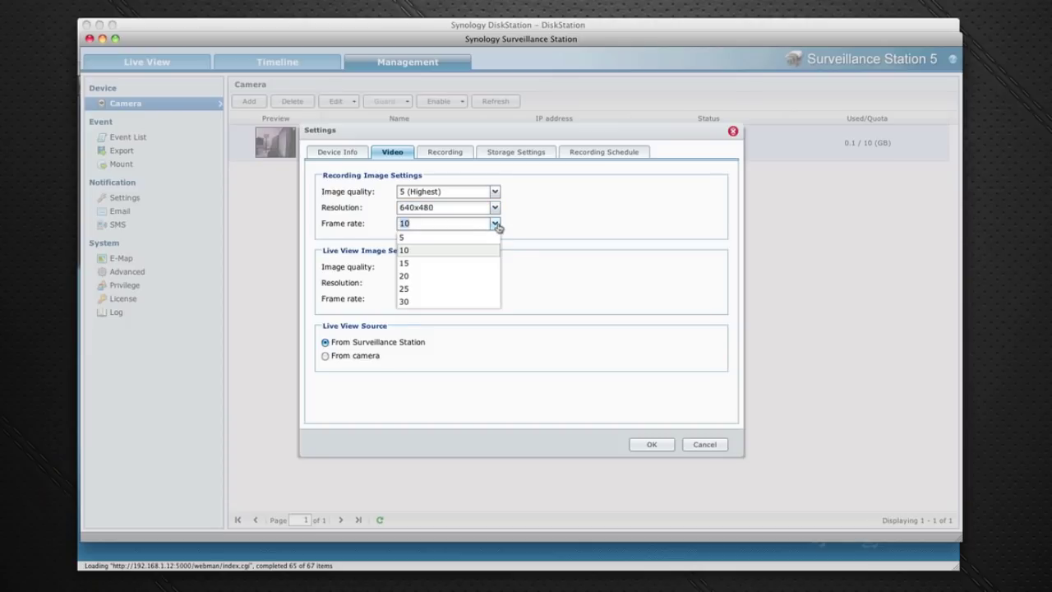
{"action": "left_click", "coordinate": [567, 206]}
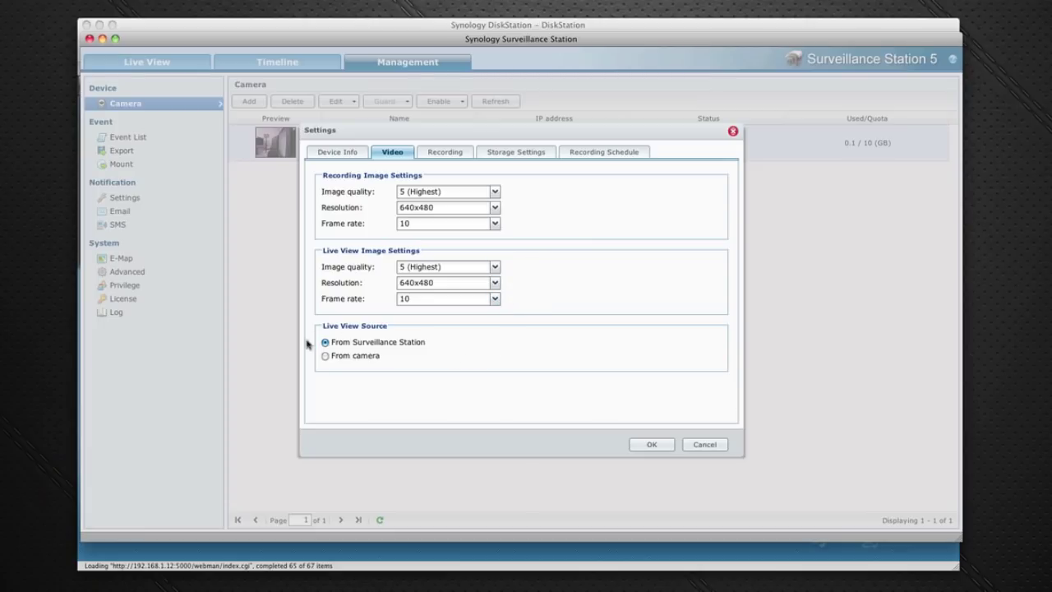
Review the Y-Cam's Recording and Storage Settings, then view its Recording Schedule (motion detection 20–23).
{"action": "left_click", "coordinate": [443, 154]}
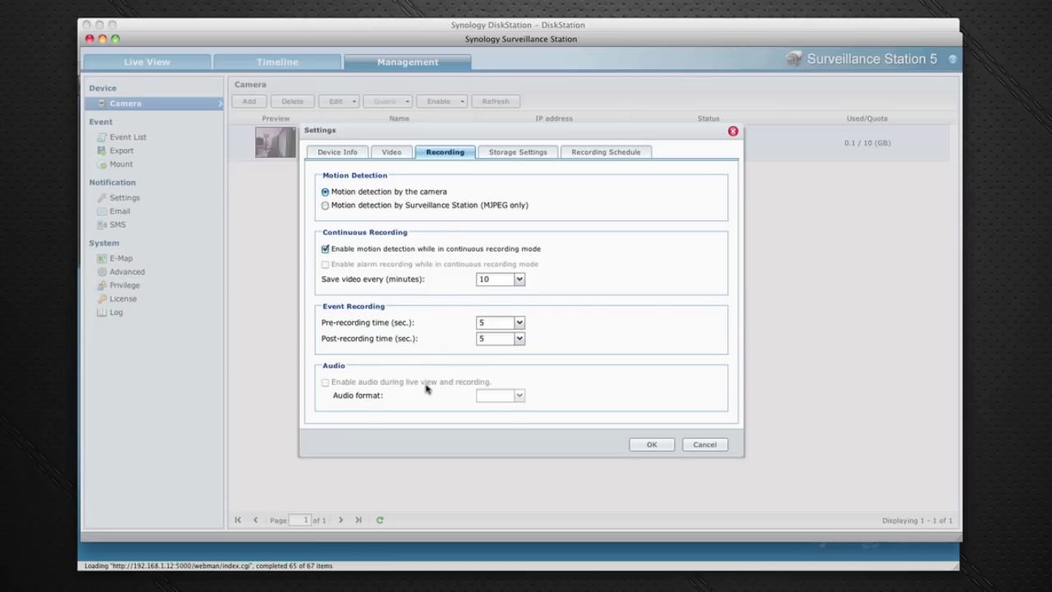
{"action": "left_click", "coordinate": [509, 154]}
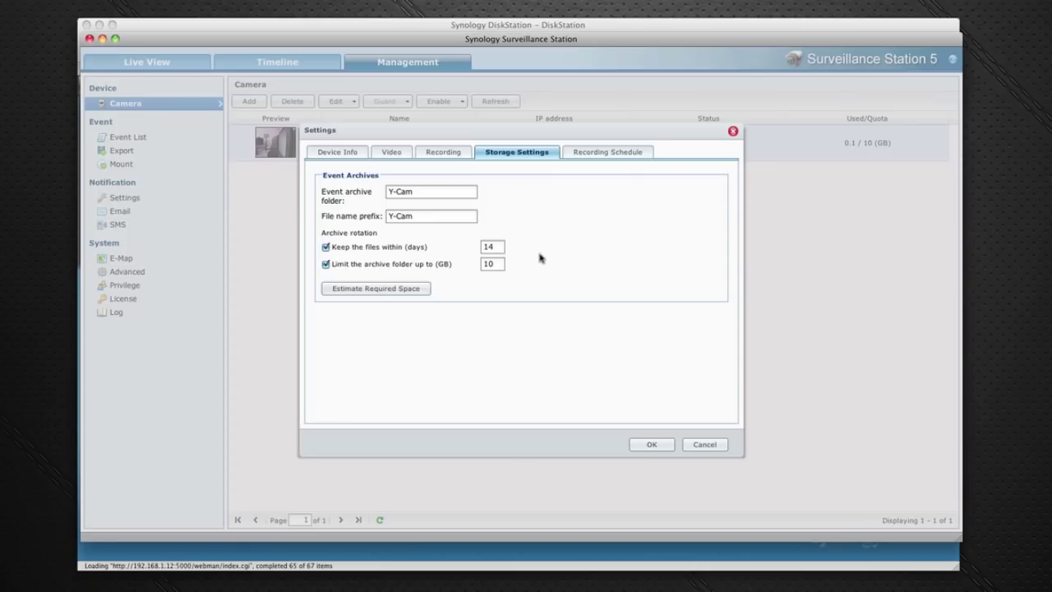
{"action": "left_click", "coordinate": [594, 155]}
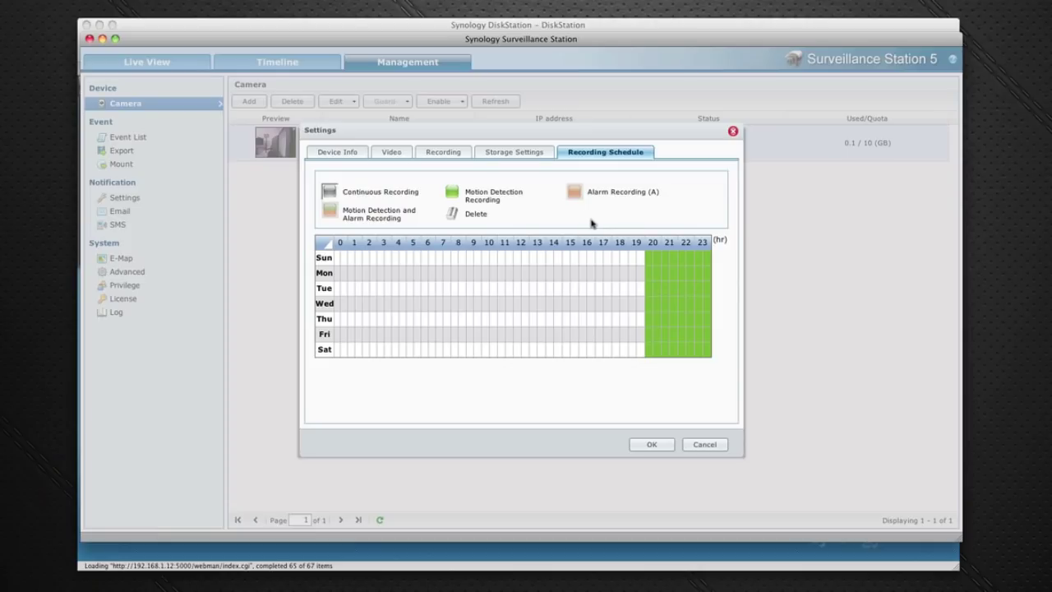
Mark hours 6–7 as continuous recording, then erase them from the schedule again.
{"action": "left_click", "coordinate": [328, 194]}
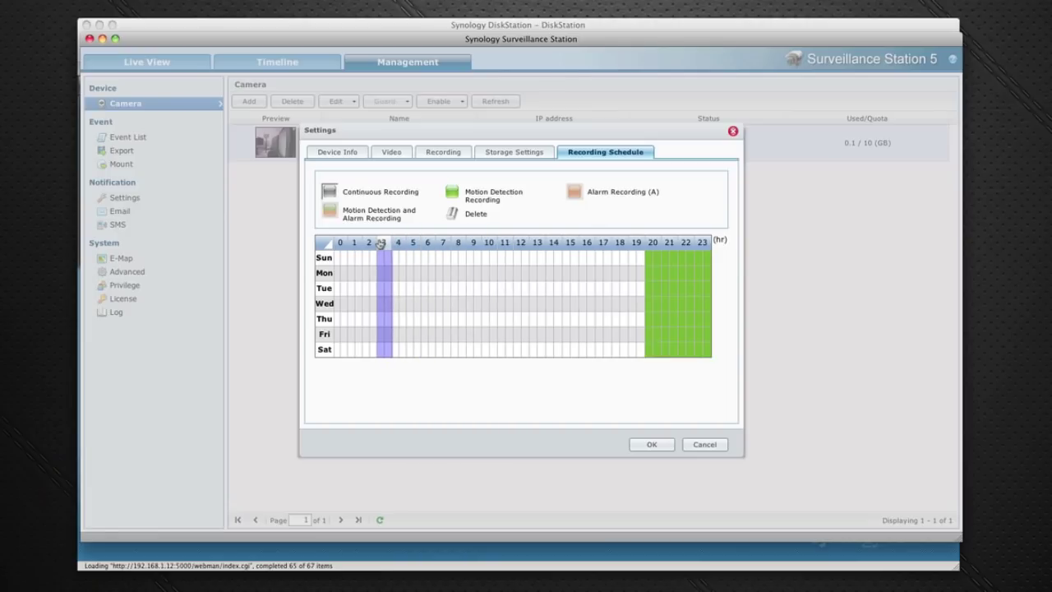
{"action": "left_click", "coordinate": [429, 244]}
{"action": "left_click", "coordinate": [443, 242]}
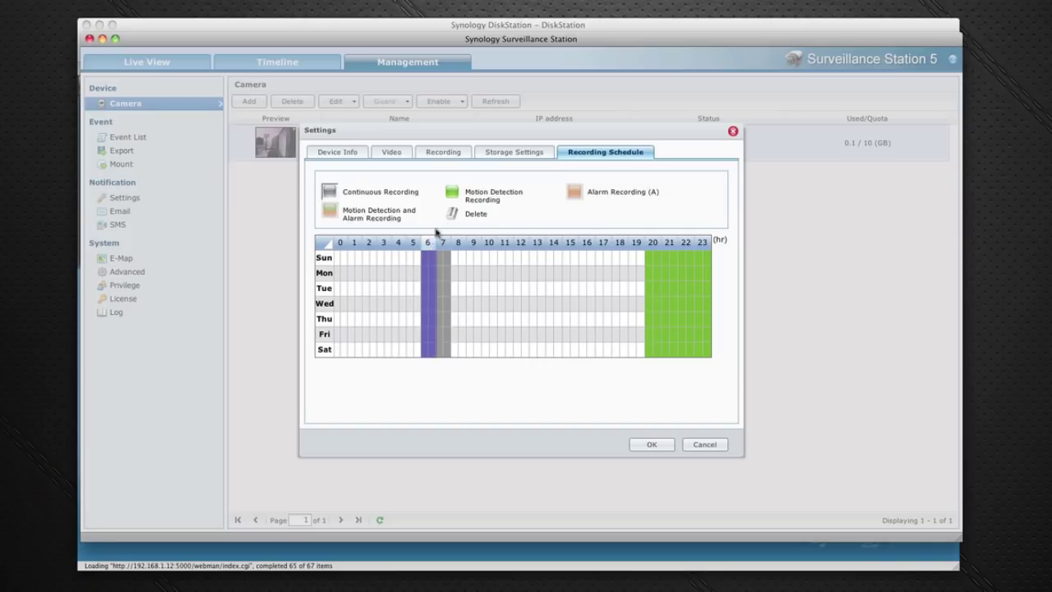
{"action": "left_click", "coordinate": [448, 218]}
{"action": "left_click", "coordinate": [443, 242]}
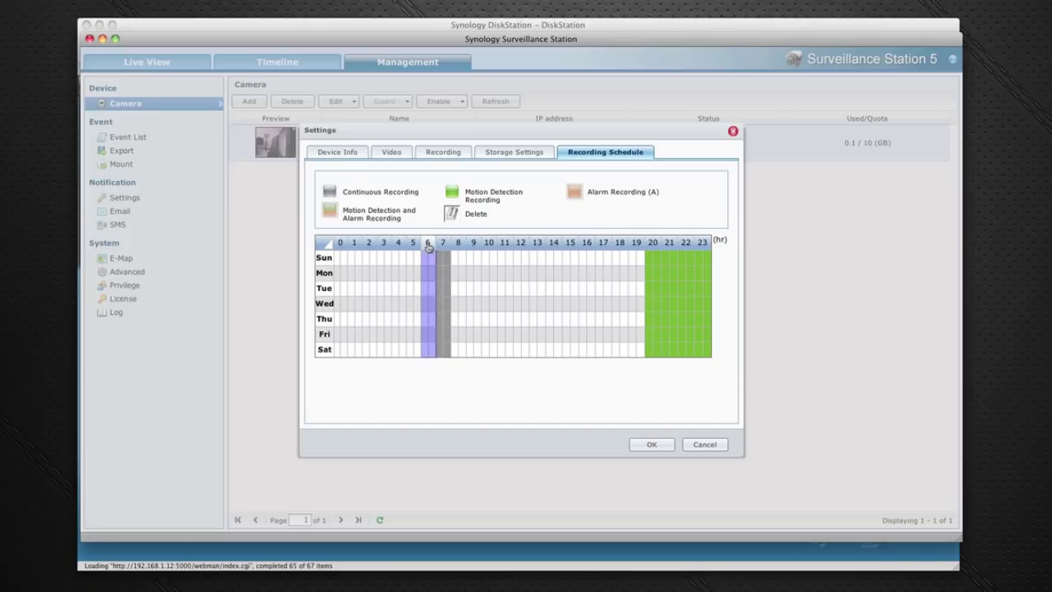
{"action": "left_click", "coordinate": [428, 242]}
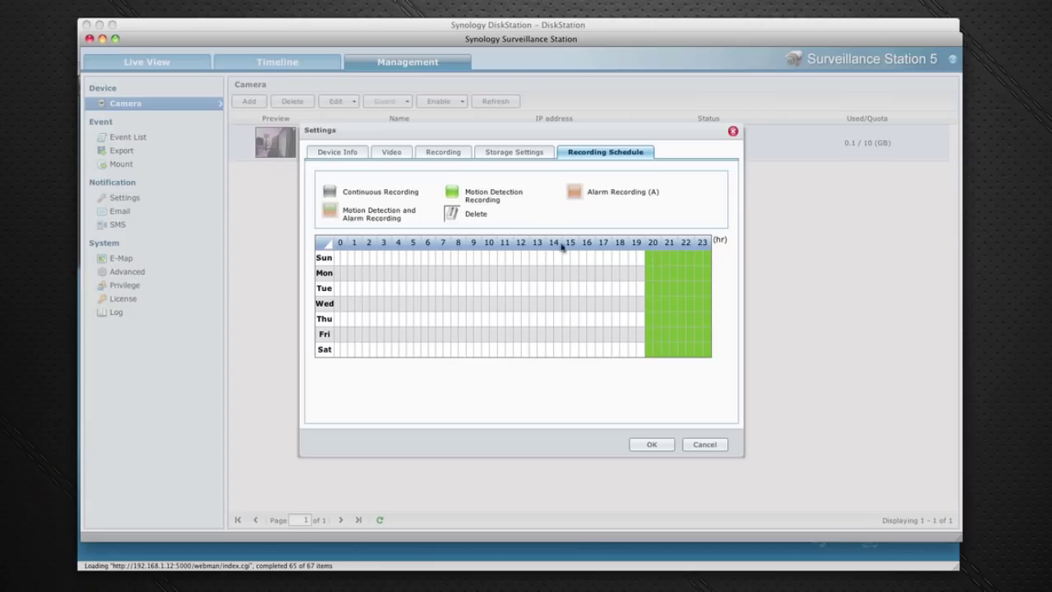
Set motion detection recording for hours 0–5 every day and save the schedule.
{"action": "left_click", "coordinate": [453, 195]}
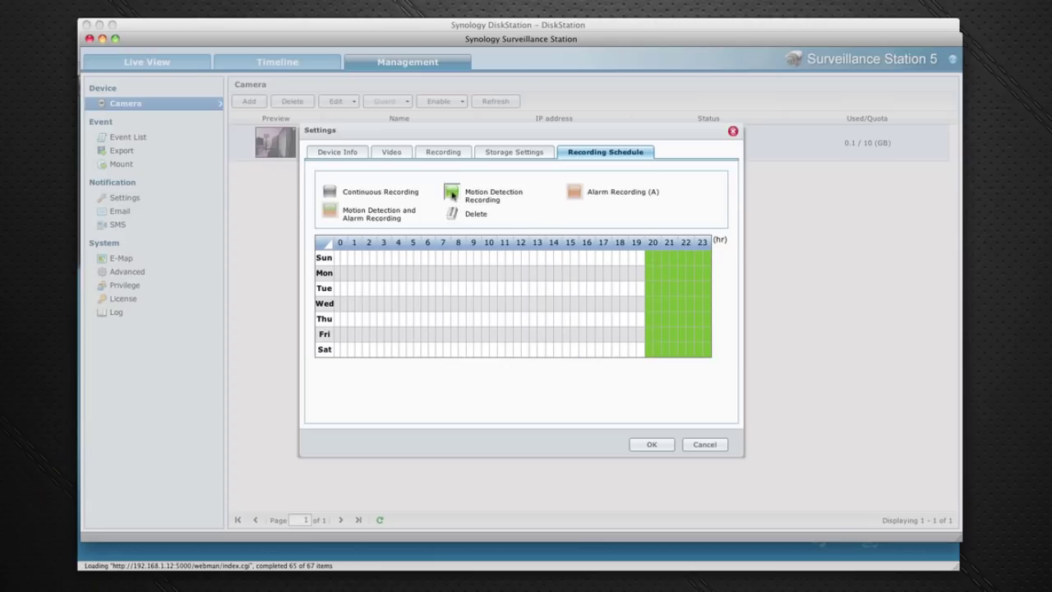
{"action": "left_click", "coordinate": [339, 247]}
{"action": "left_click", "coordinate": [354, 247]}
{"action": "left_click", "coordinate": [370, 246]}
{"action": "left_click", "coordinate": [384, 247]}
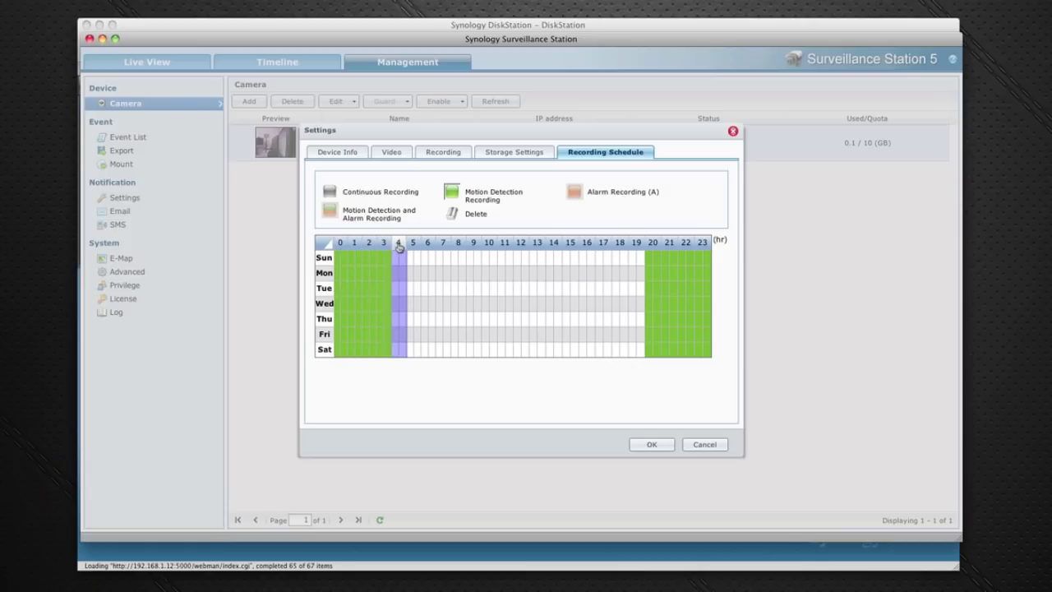
{"action": "left_click", "coordinate": [398, 247]}
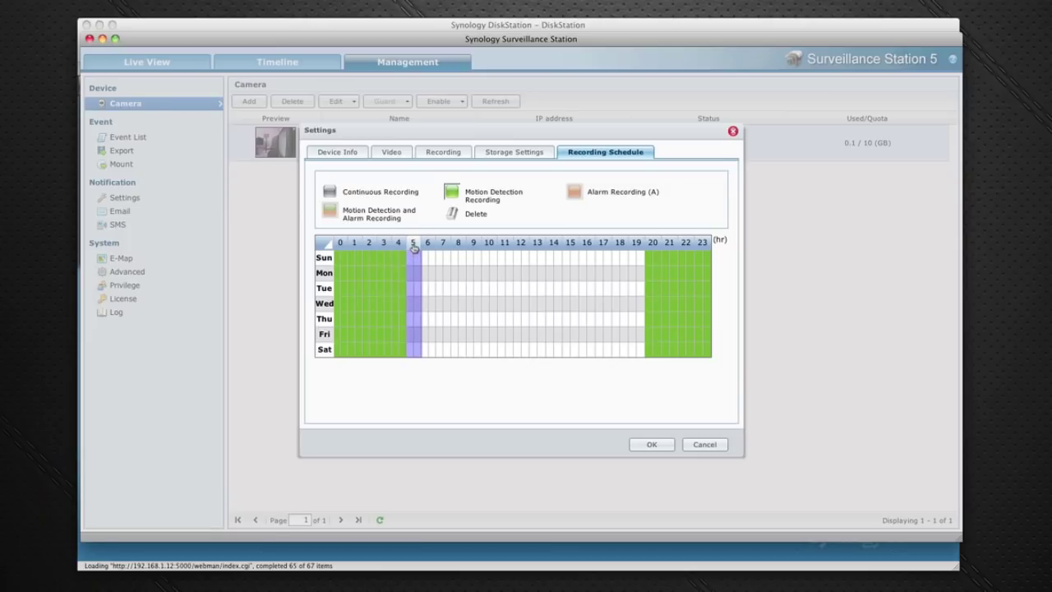
{"action": "left_click", "coordinate": [413, 246]}
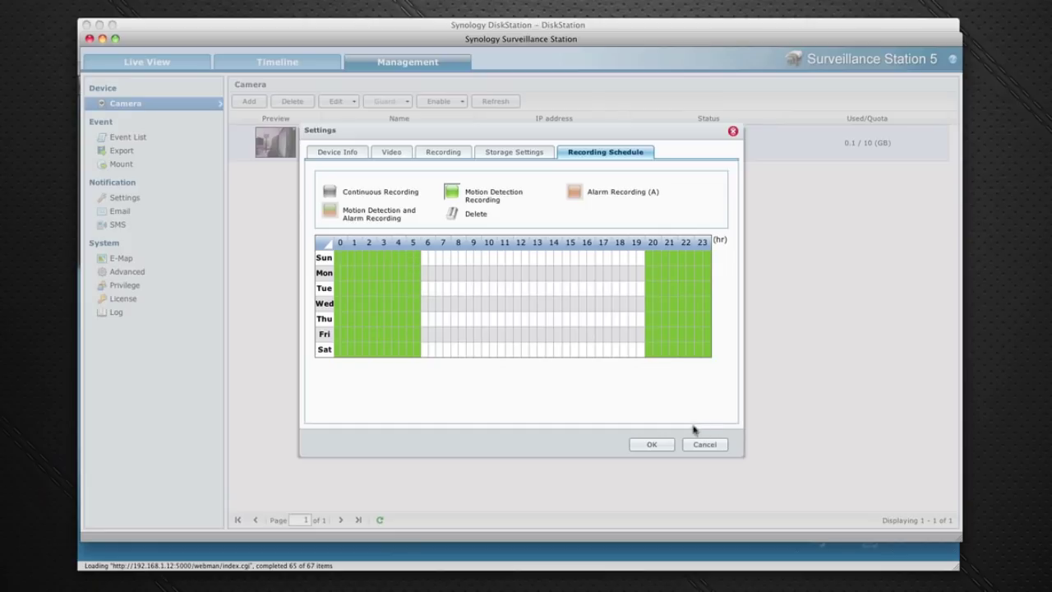
{"action": "left_click", "coordinate": [662, 445]}
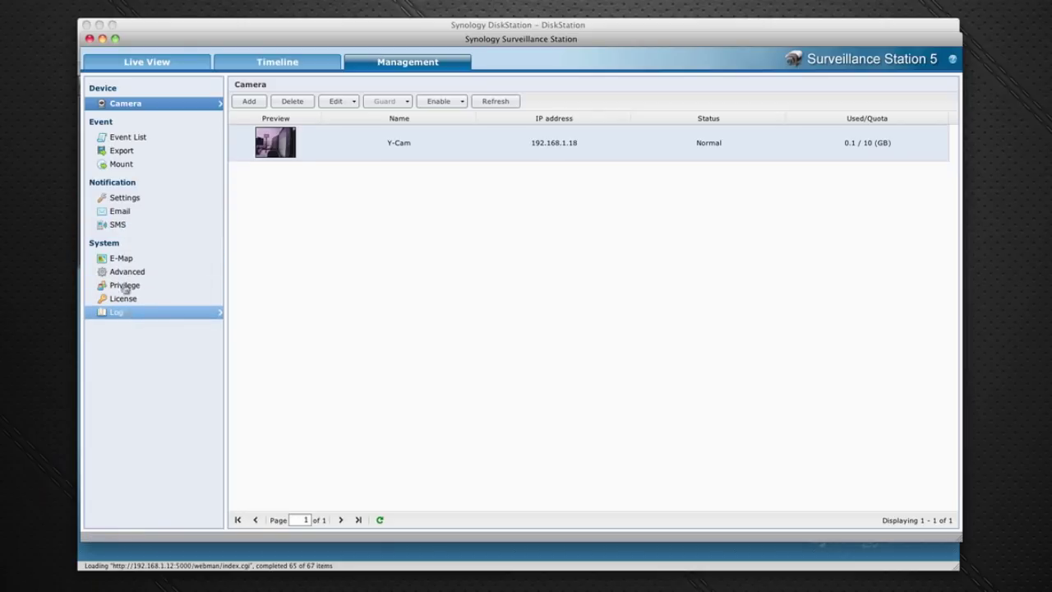
Open the Event List showing four Y-Cam MJPEG recordings from 2011-01-17.
{"action": "left_click", "coordinate": [130, 141]}
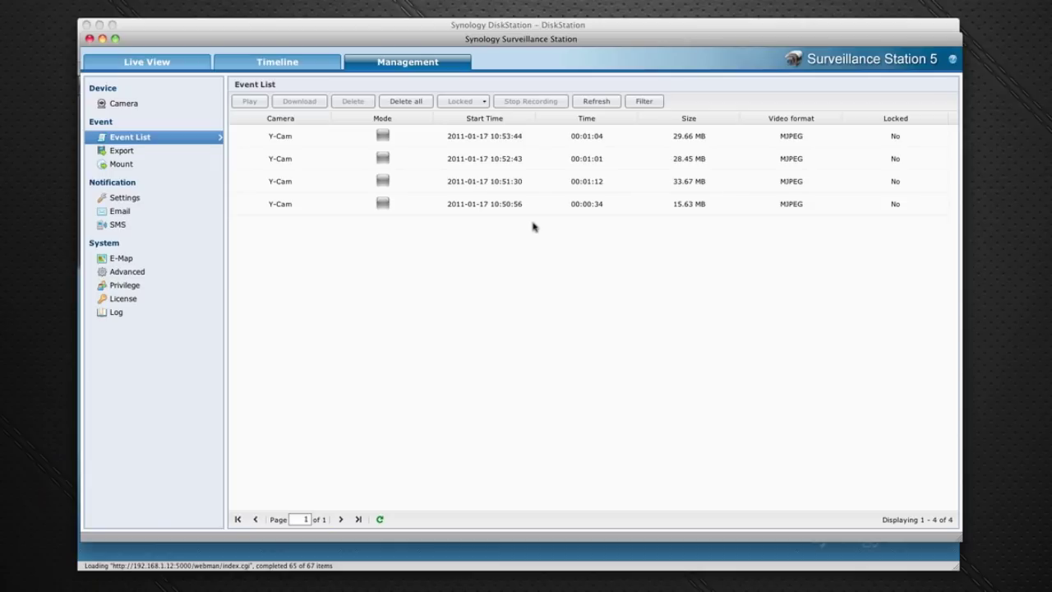
{"action": "double_click", "coordinate": [524, 159]}
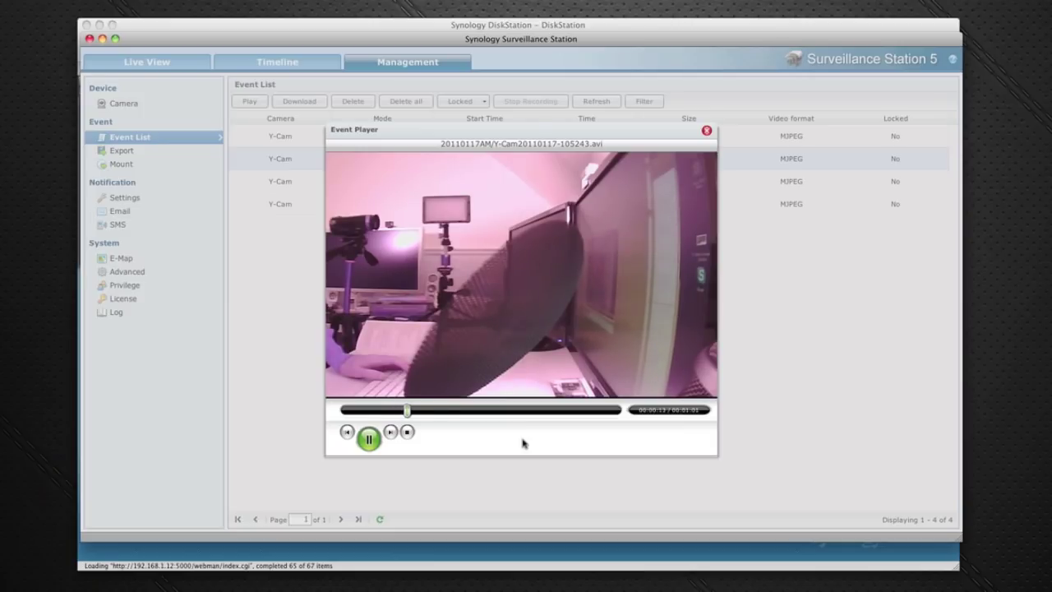
{"action": "left_click", "coordinate": [546, 410]}
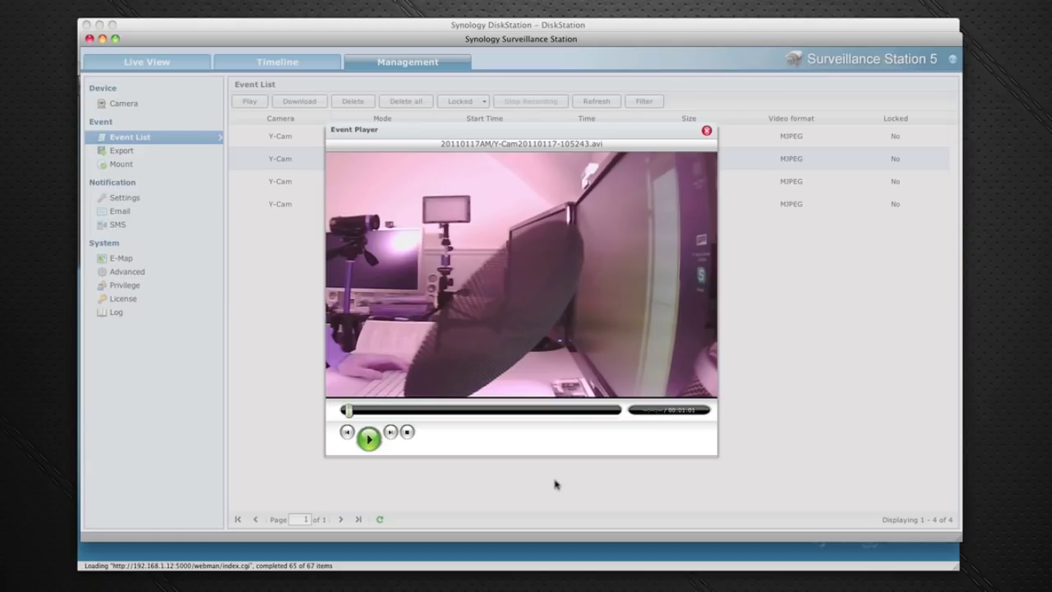
{"action": "left_click", "coordinate": [707, 131]}
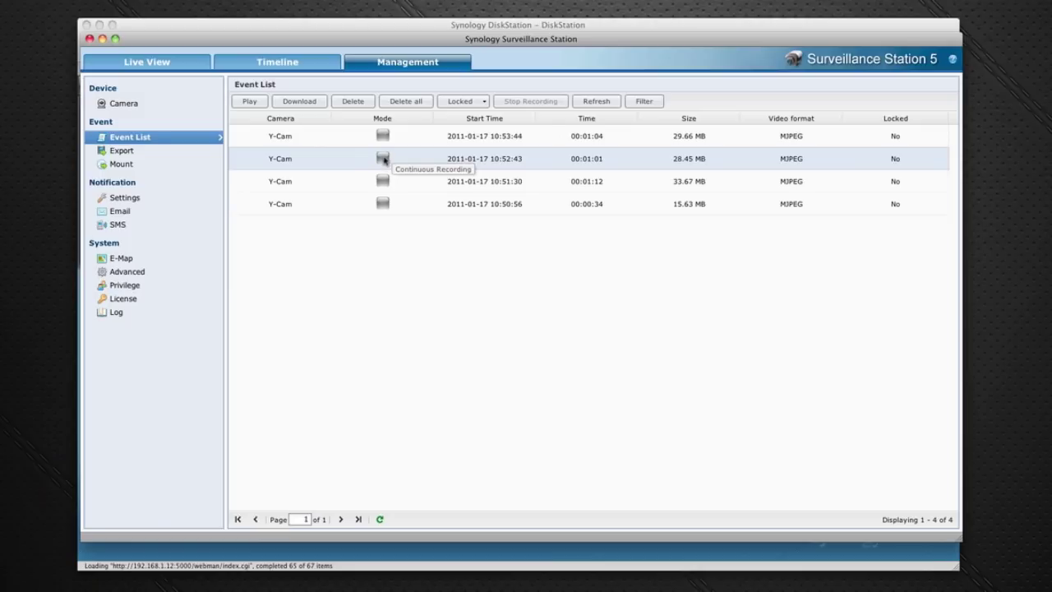
{"action": "left_click", "coordinate": [289, 67]}
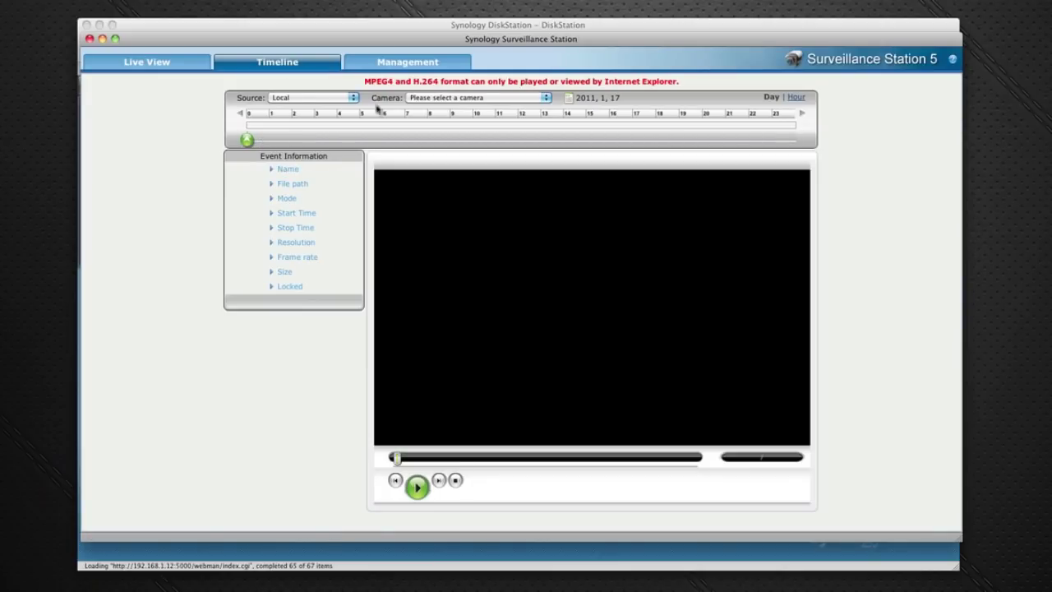
{"action": "left_click", "coordinate": [427, 99]}
{"action": "left_click", "coordinate": [427, 107]}
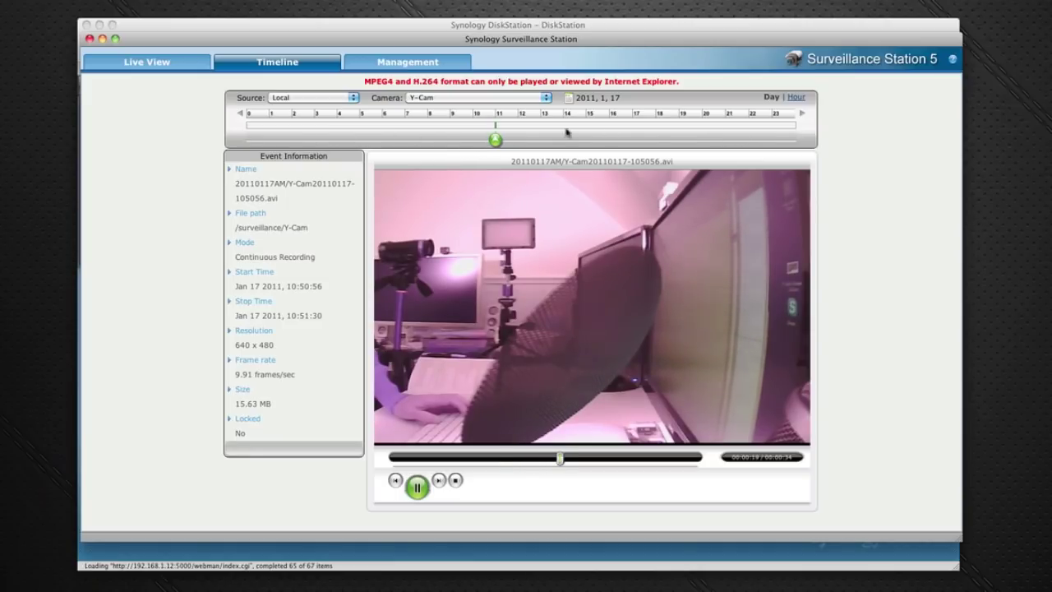
Open Live View for the Y-Cam and browse frame sizes, leaving it at 768 X 480.
{"action": "left_click", "coordinate": [147, 63]}
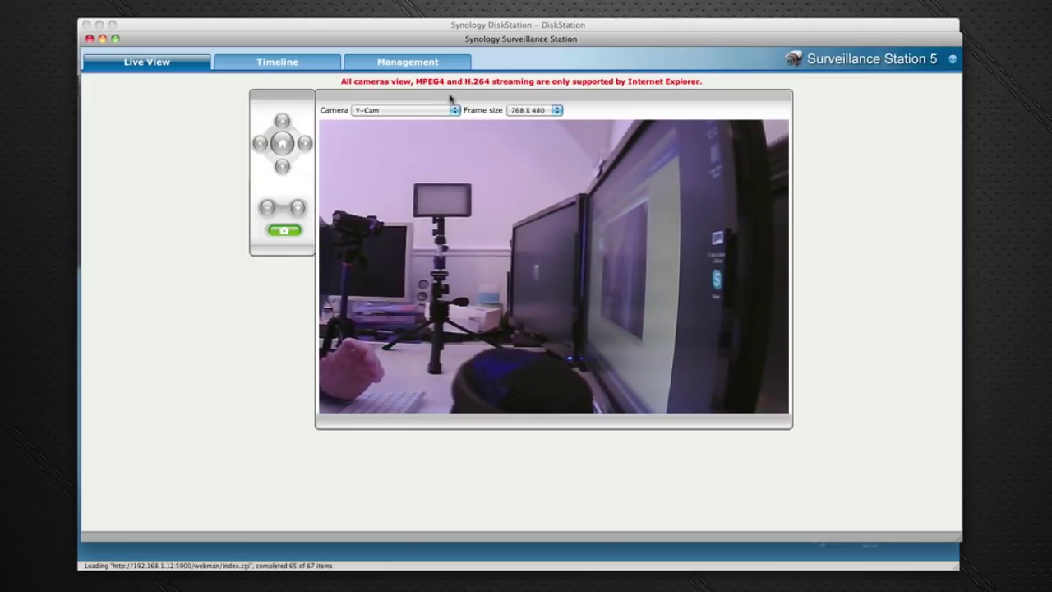
{"action": "left_click", "coordinate": [540, 111]}
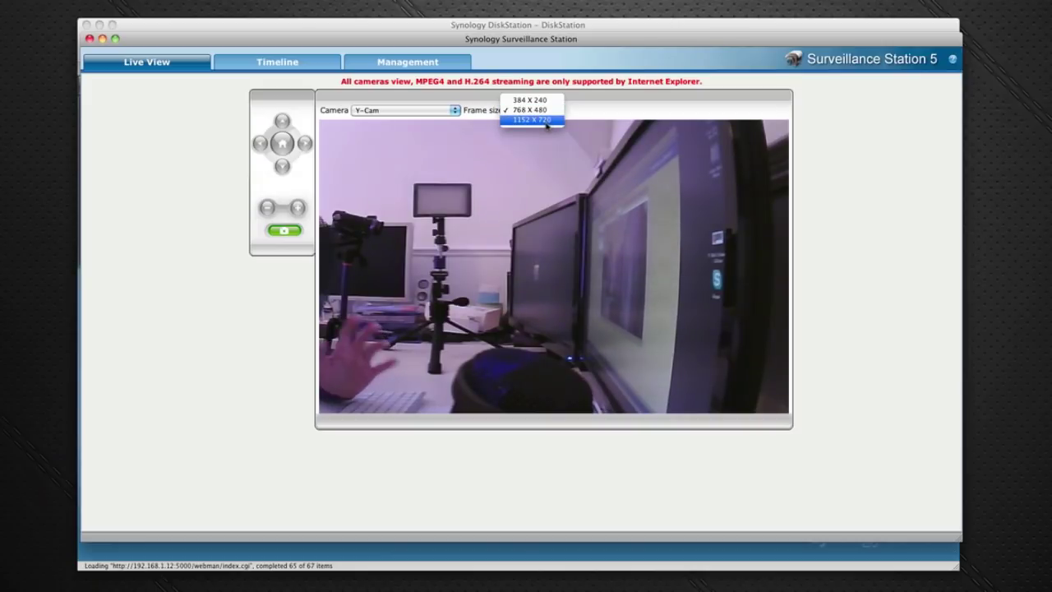
{"action": "left_click", "coordinate": [526, 121]}
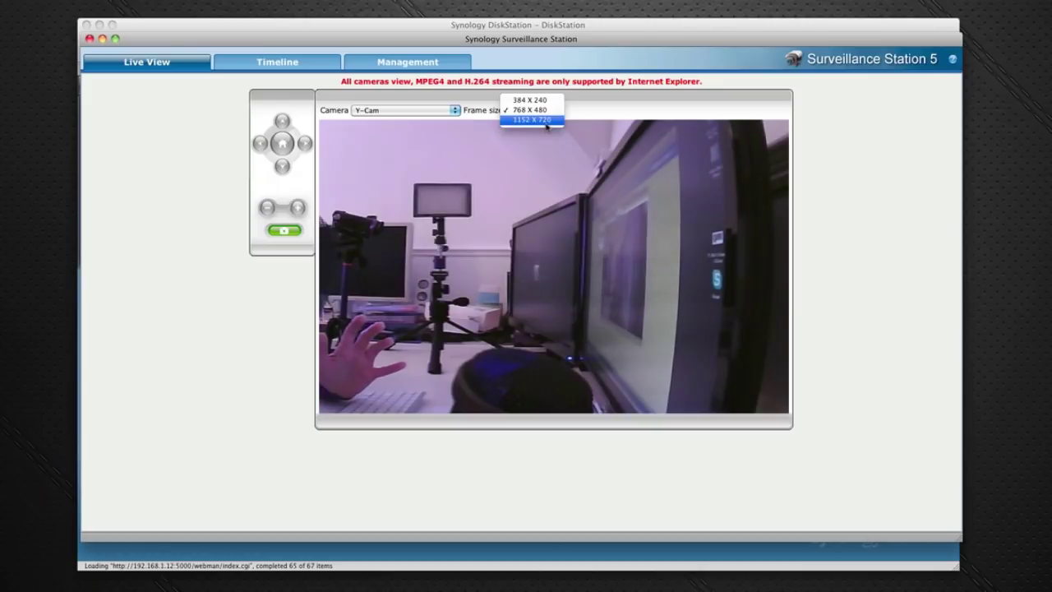
{"action": "left_click", "coordinate": [216, 201]}
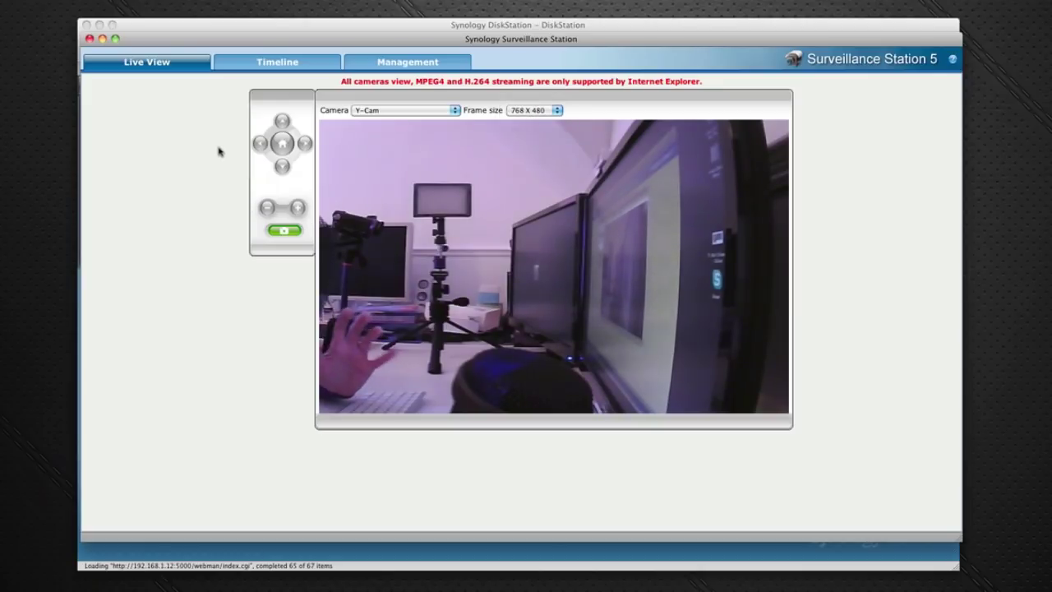